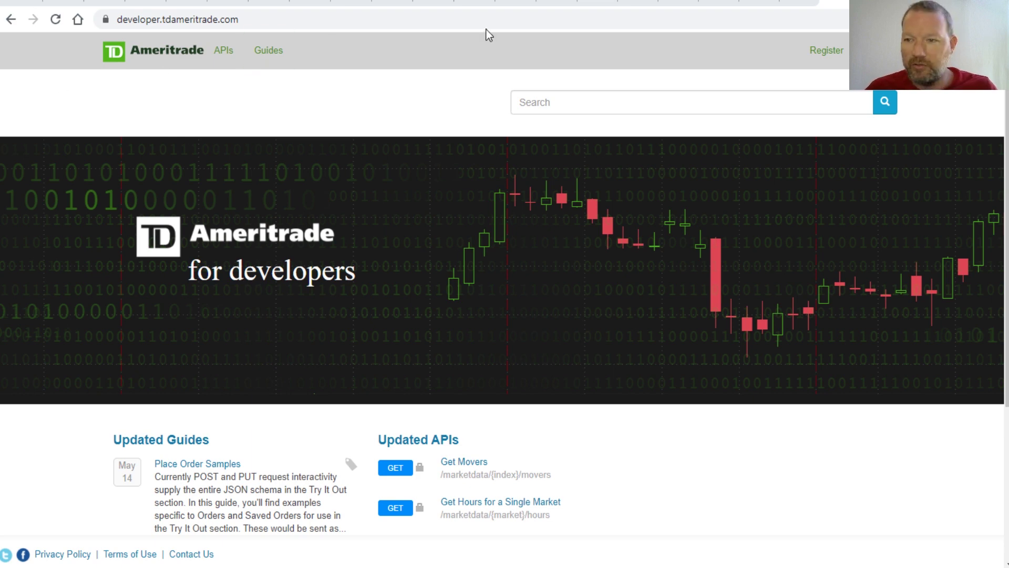
- Dismiss the registration form unsigned and open the Getting Started guide from Guides
click(827, 51)
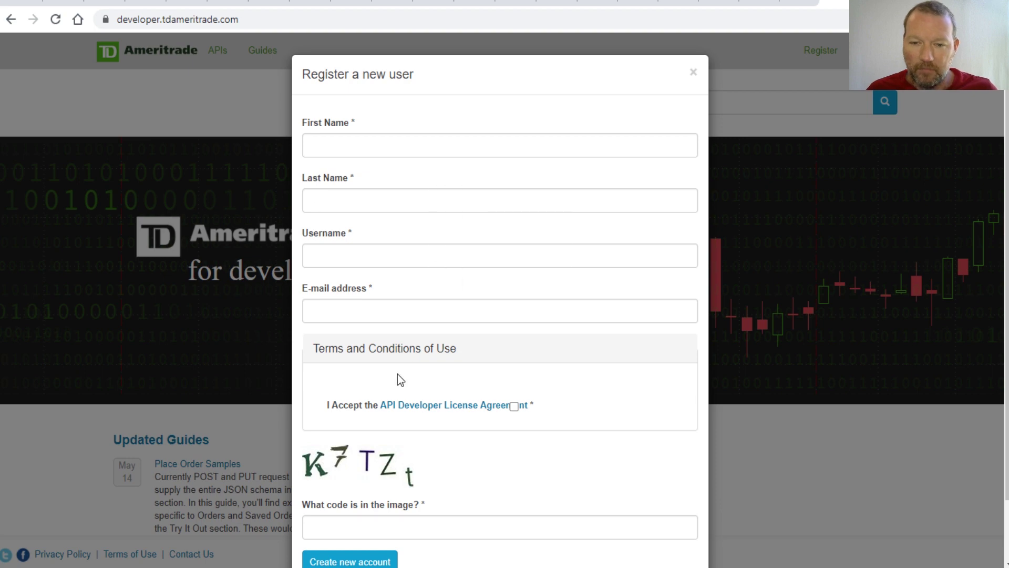
click(930, 91)
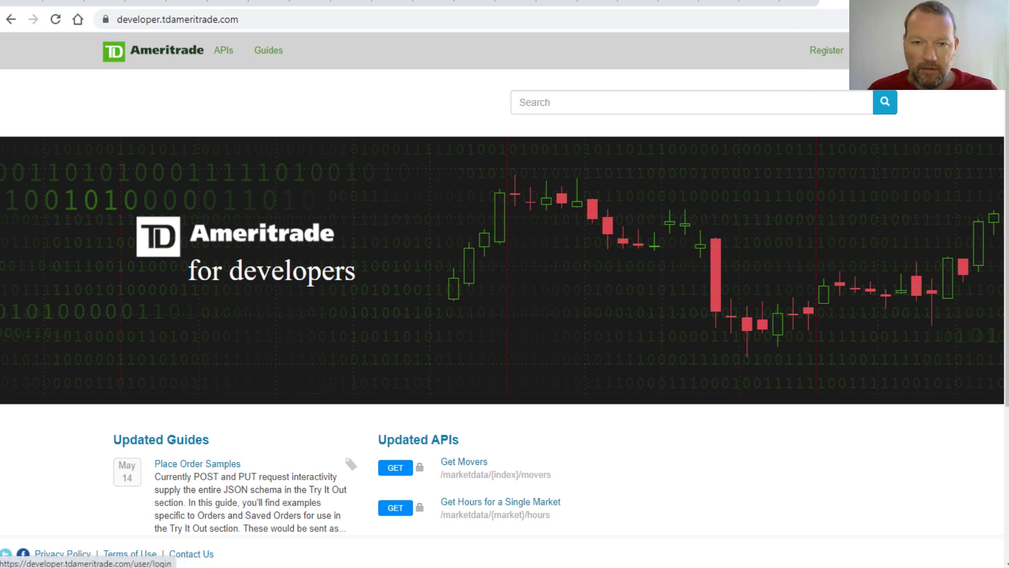
click(268, 50)
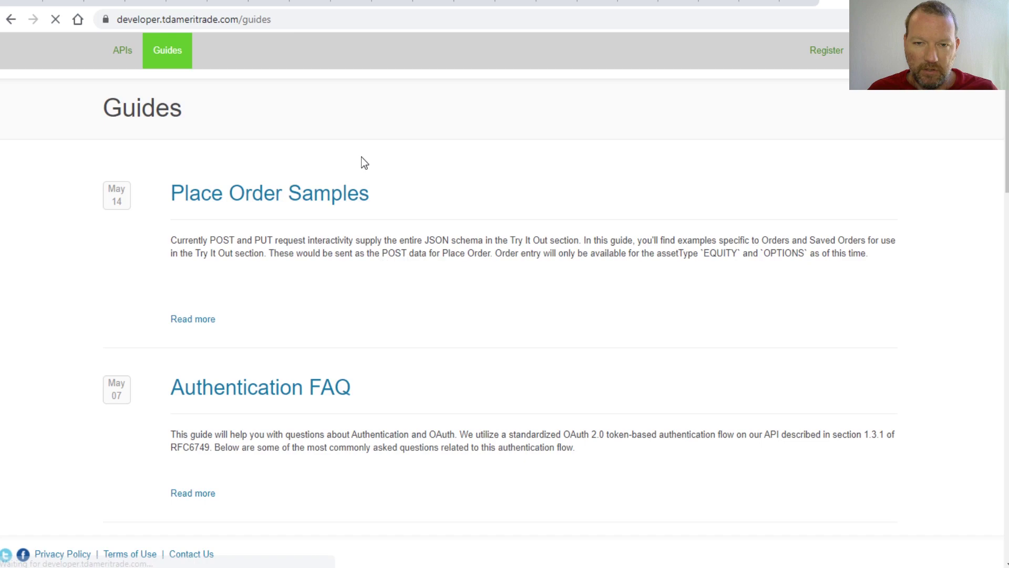
scroll(349, 185, down, 15)
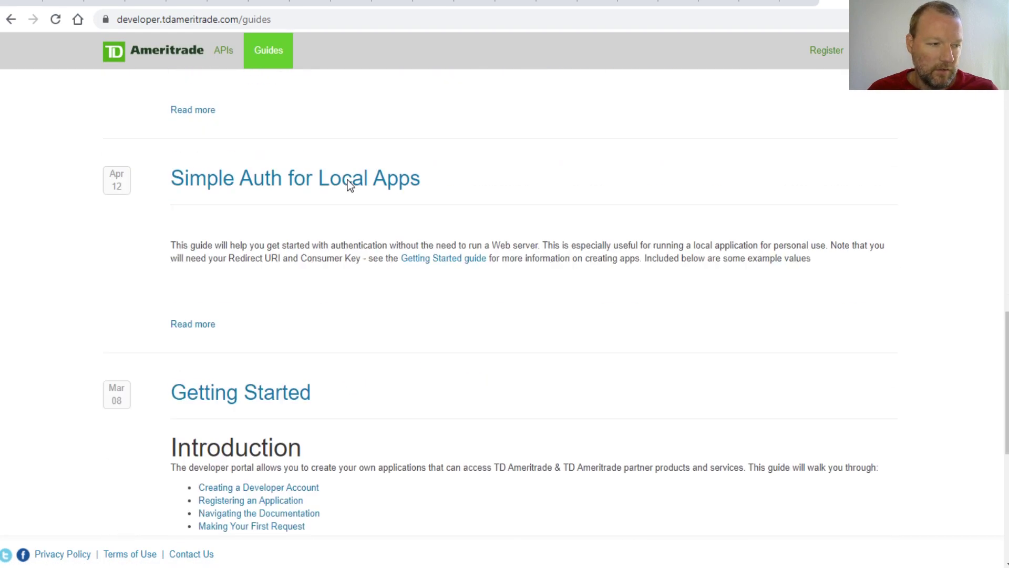
scroll(347, 210, down, 5)
scroll(326, 247, up, 3)
click(261, 220)
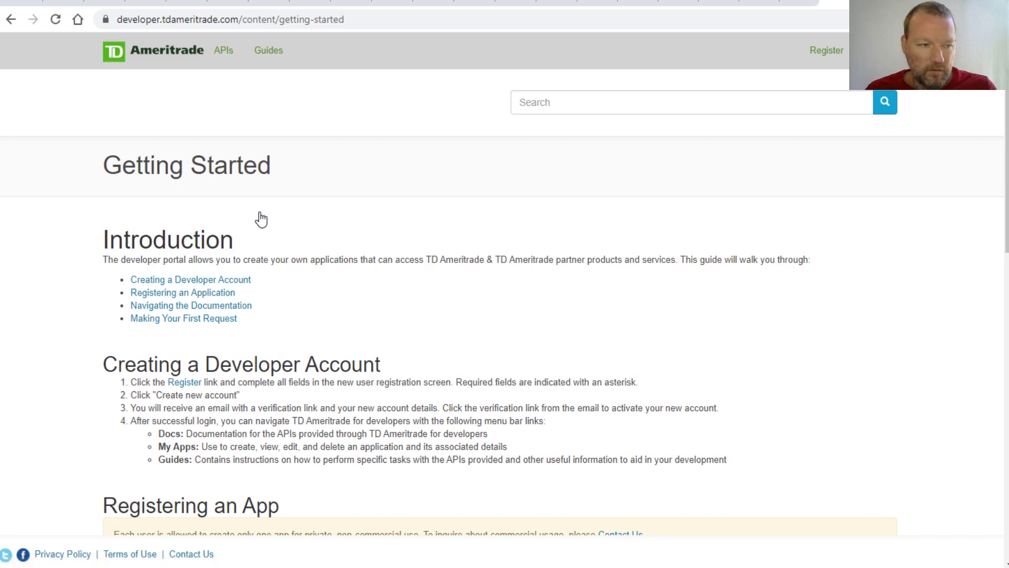
- Jump to Creating a Developer Account, then go to My Apps to prompt sign-in
scroll(236, 235, down, 2)
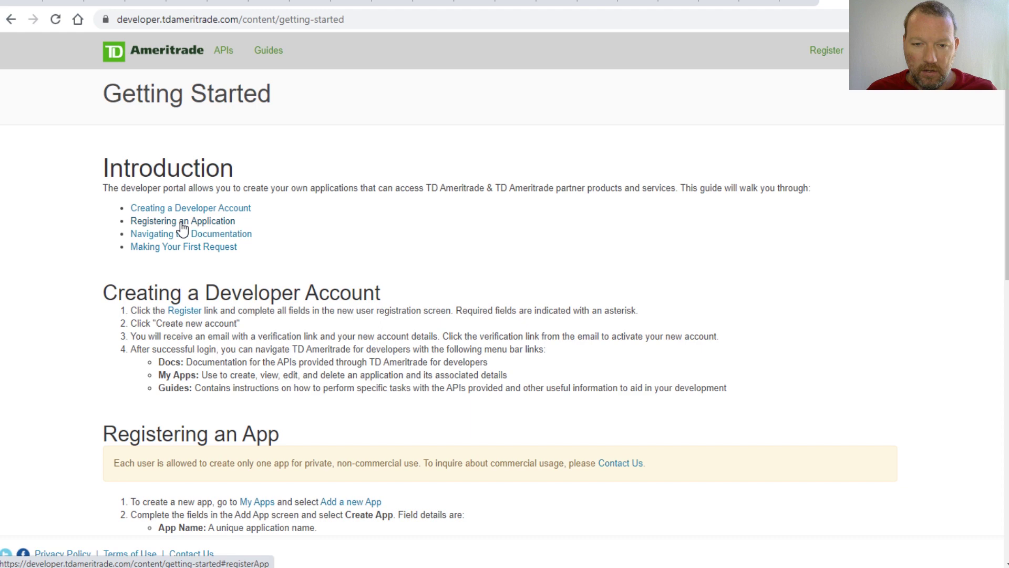
click(244, 208)
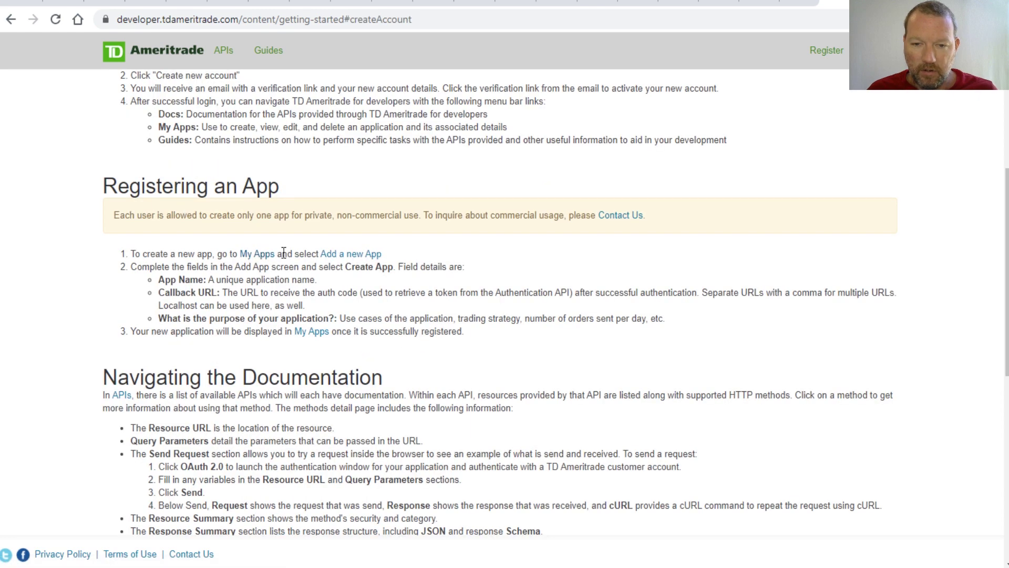
click(250, 255)
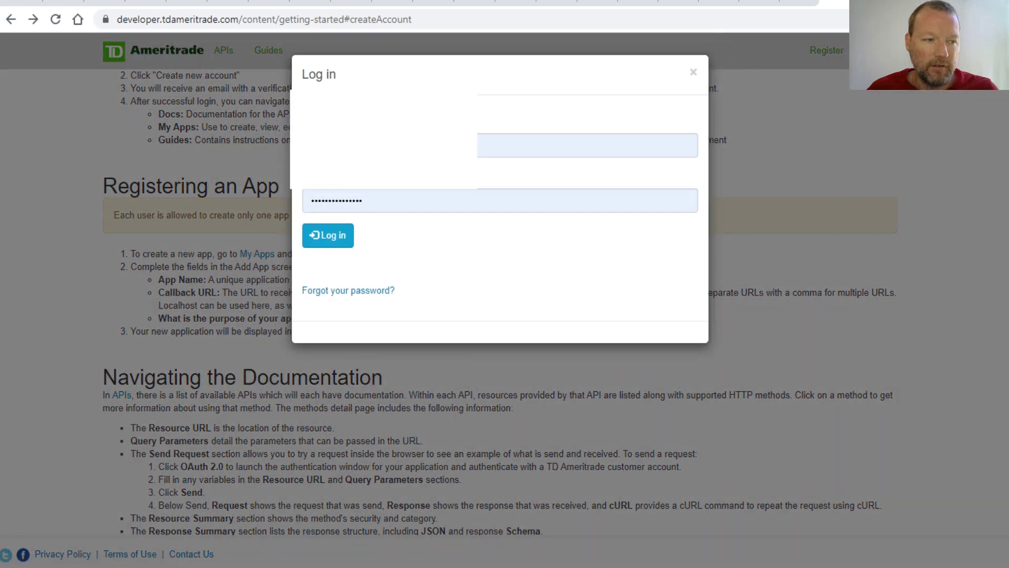
- Sign in, register the new app PythonBasics, and return to the My Apps list
click(336, 241)
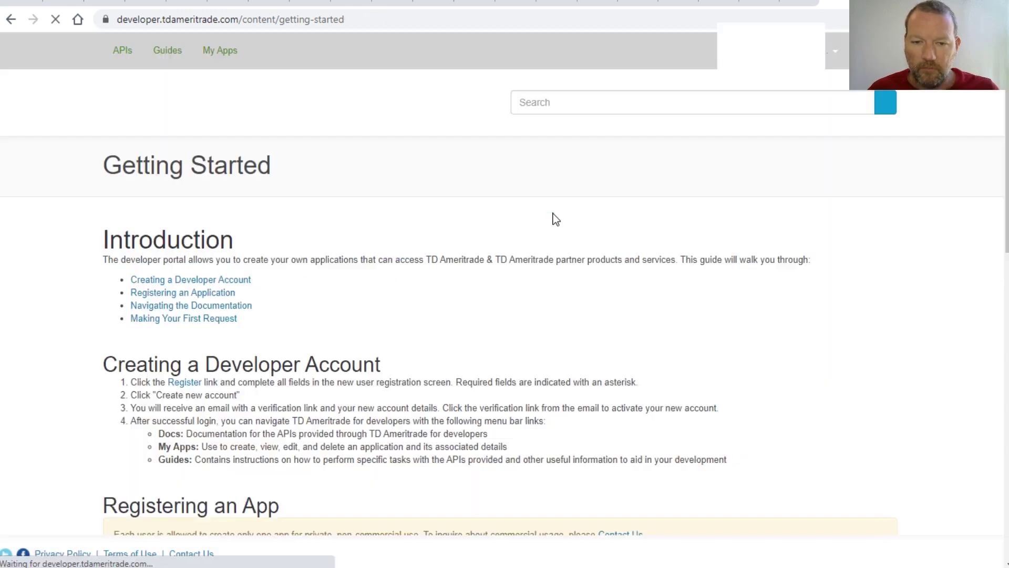
click(171, 284)
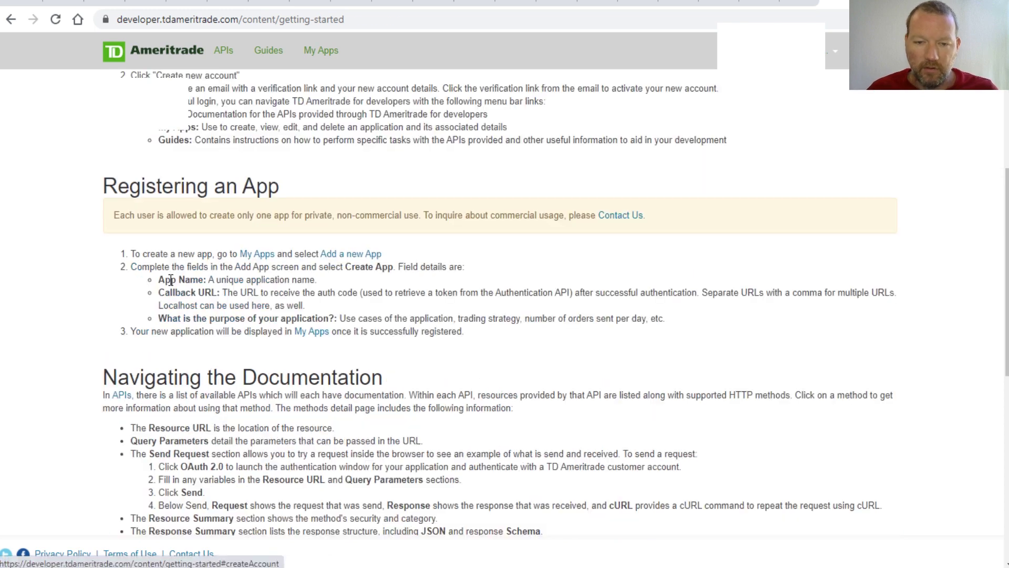
click(363, 256)
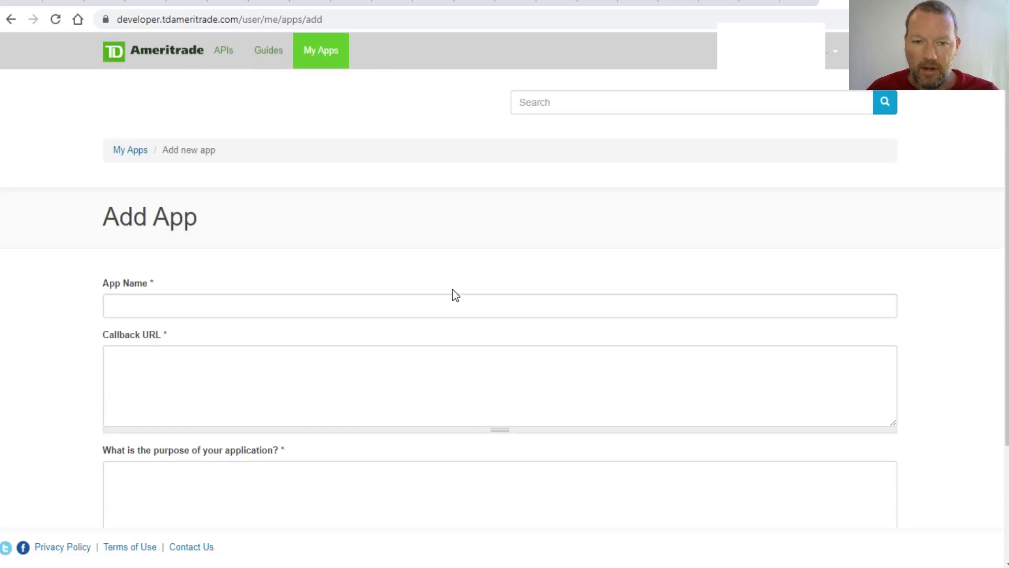
click(835, 51)
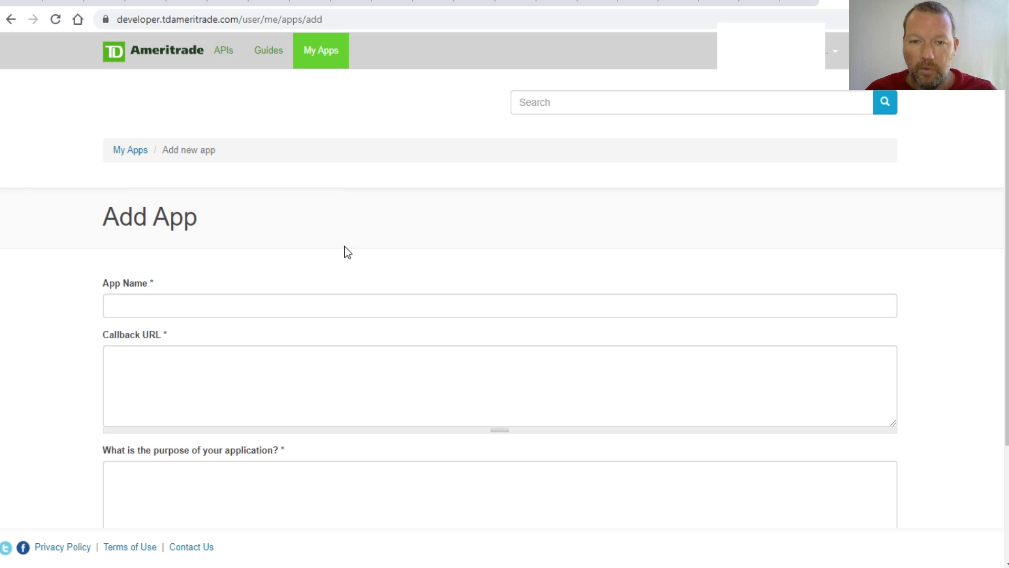
click(131, 151)
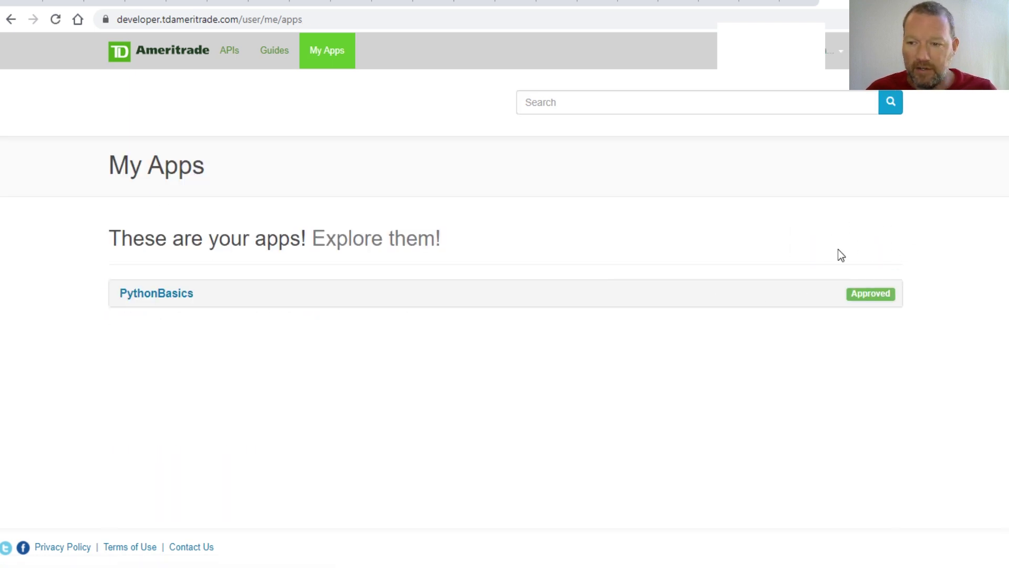
click(164, 298)
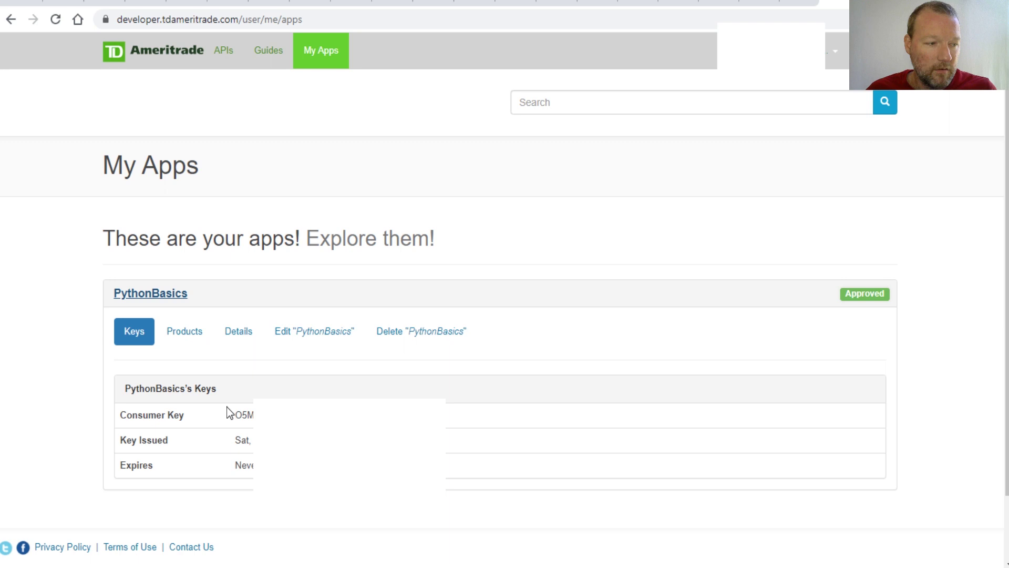
click(183, 342)
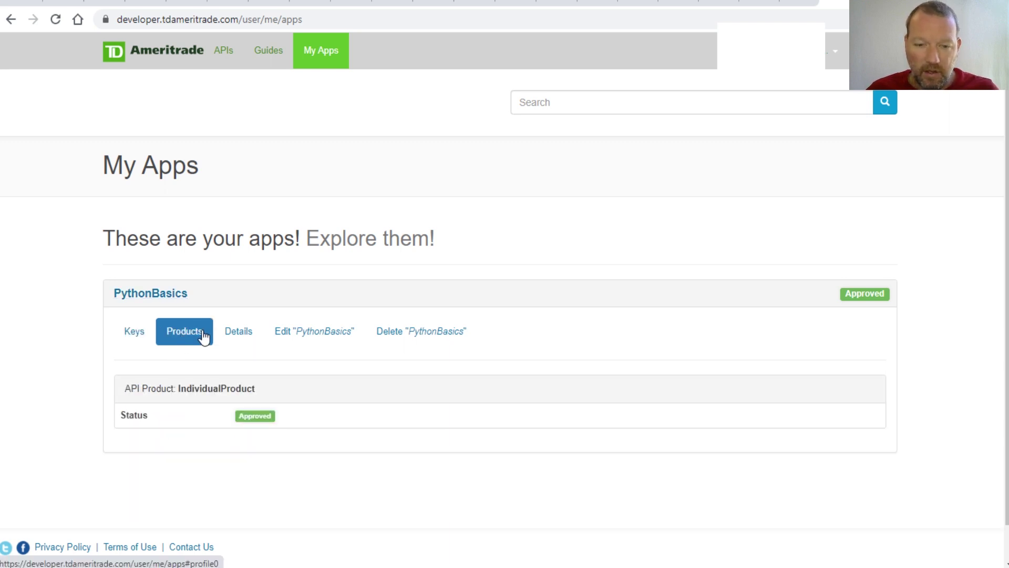
click(275, 332)
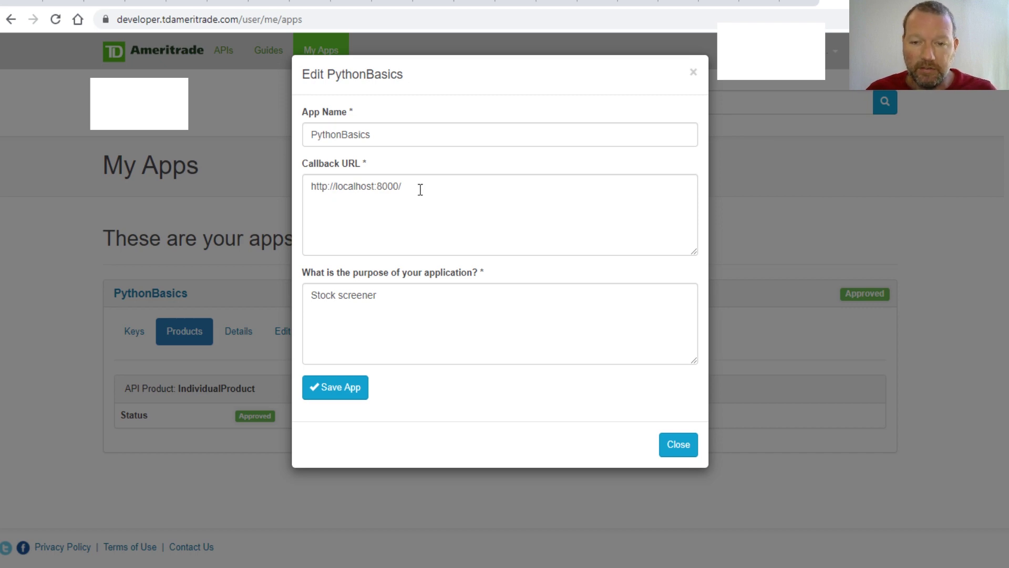
click(677, 444)
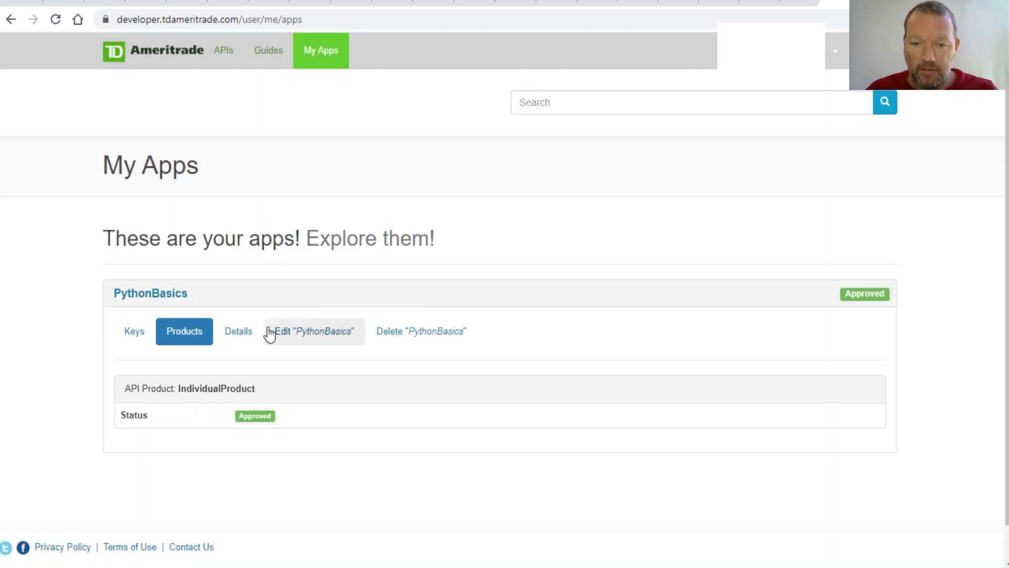
- Open the Instruments API documentation from the APIs catalogue
click(225, 55)
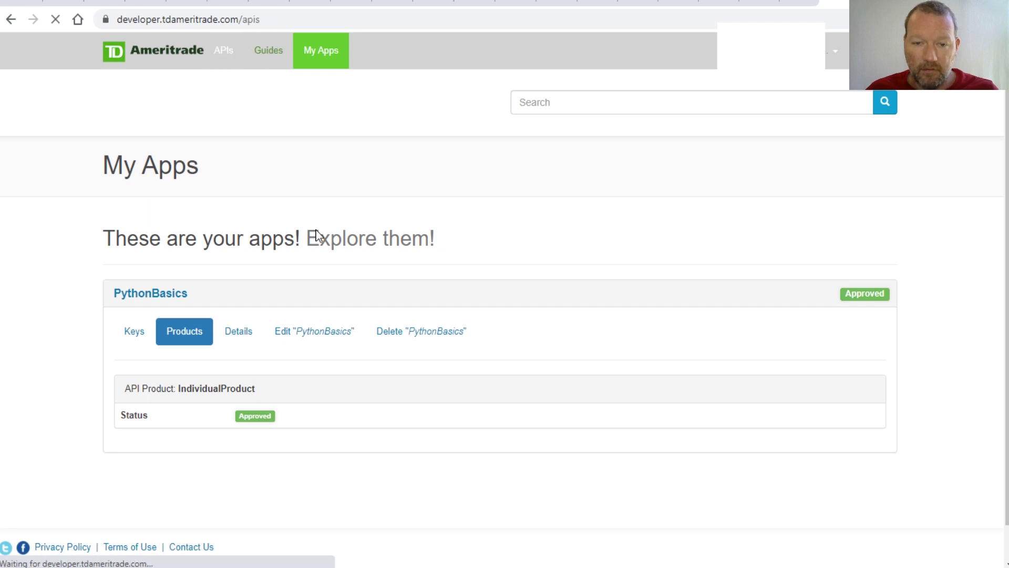
scroll(315, 242, down, 3)
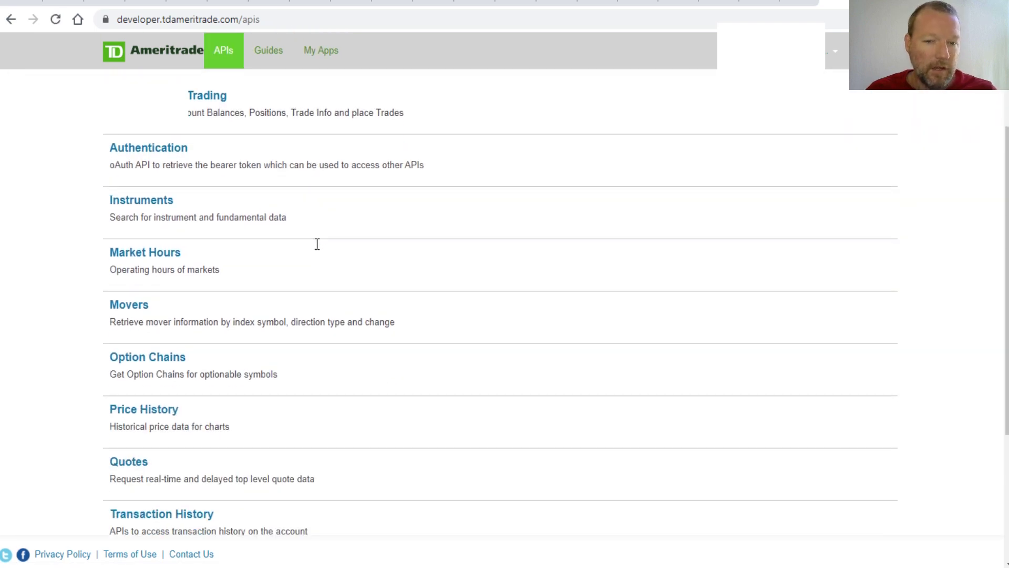
scroll(317, 245, down, 4)
scroll(317, 245, up, 3)
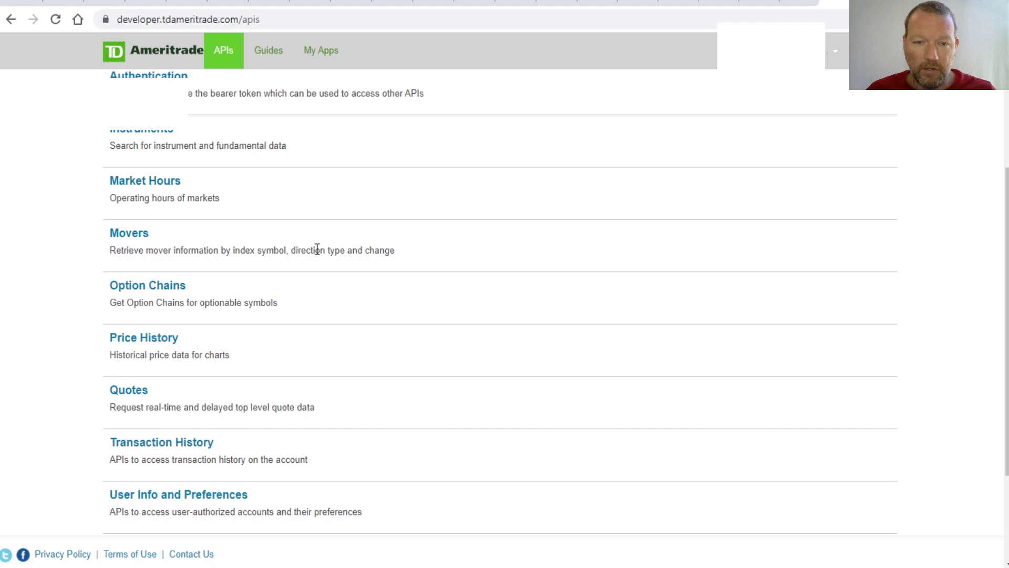
scroll(316, 248, up, 3)
click(154, 273)
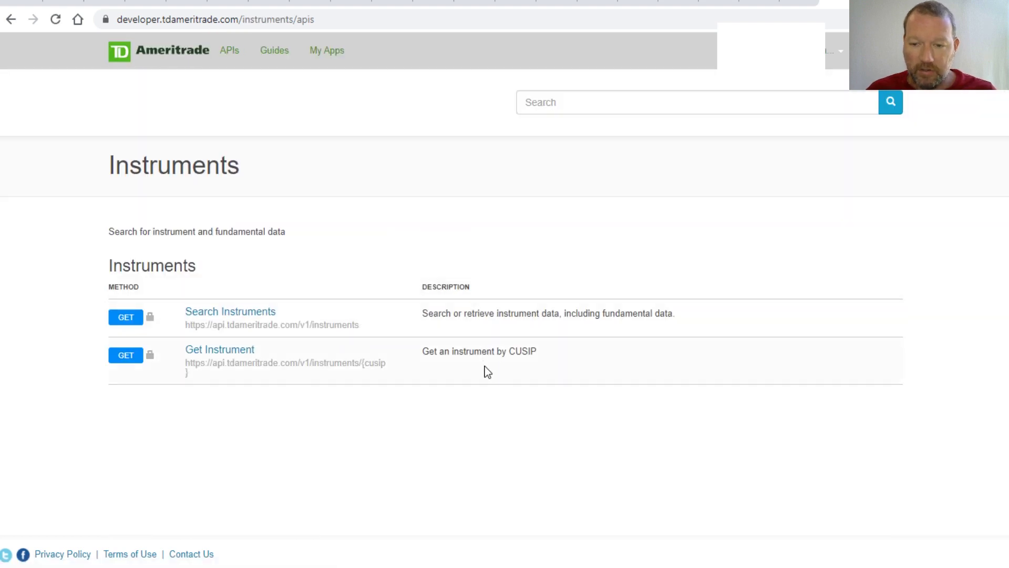
- Open Search Instruments and review its query parameters and sample JSON response
click(230, 318)
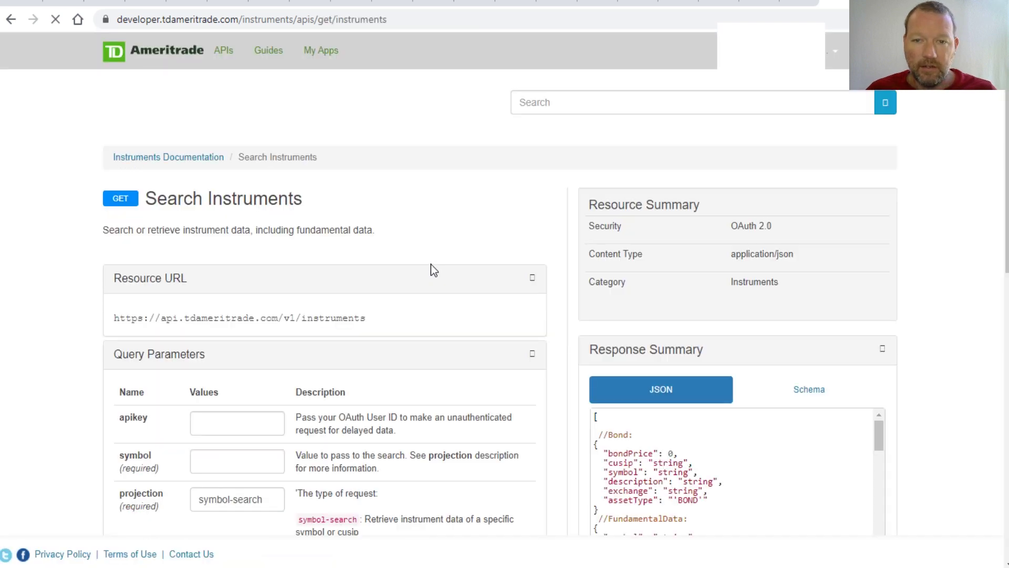
scroll(431, 270, down, 4)
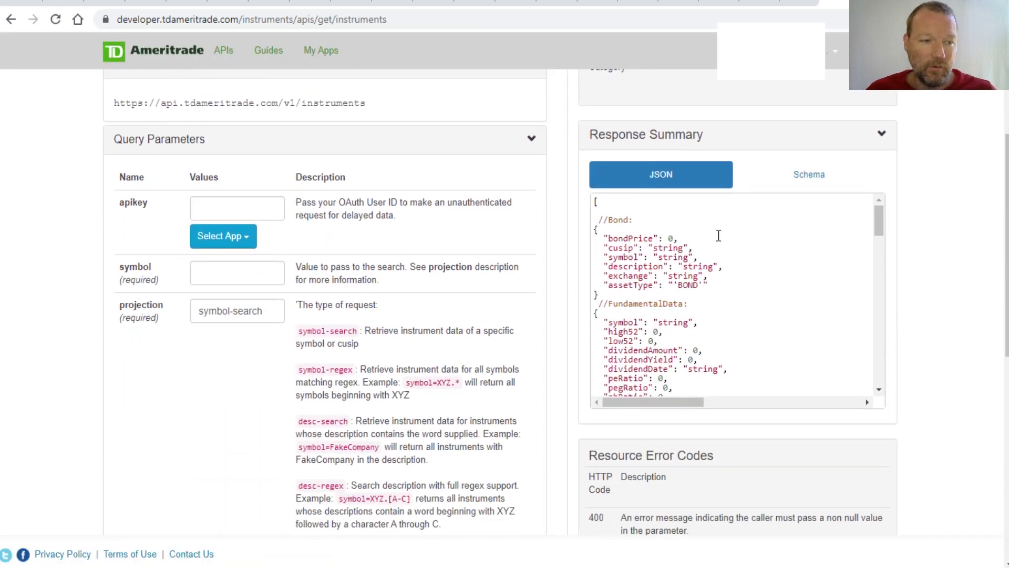
scroll(723, 237, down, 3)
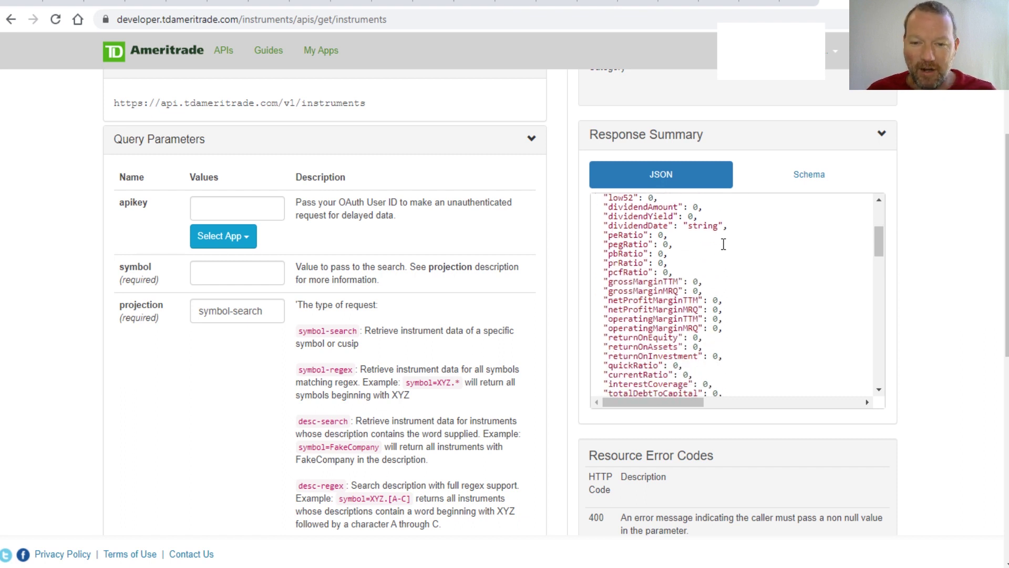
scroll(723, 244, down, 3)
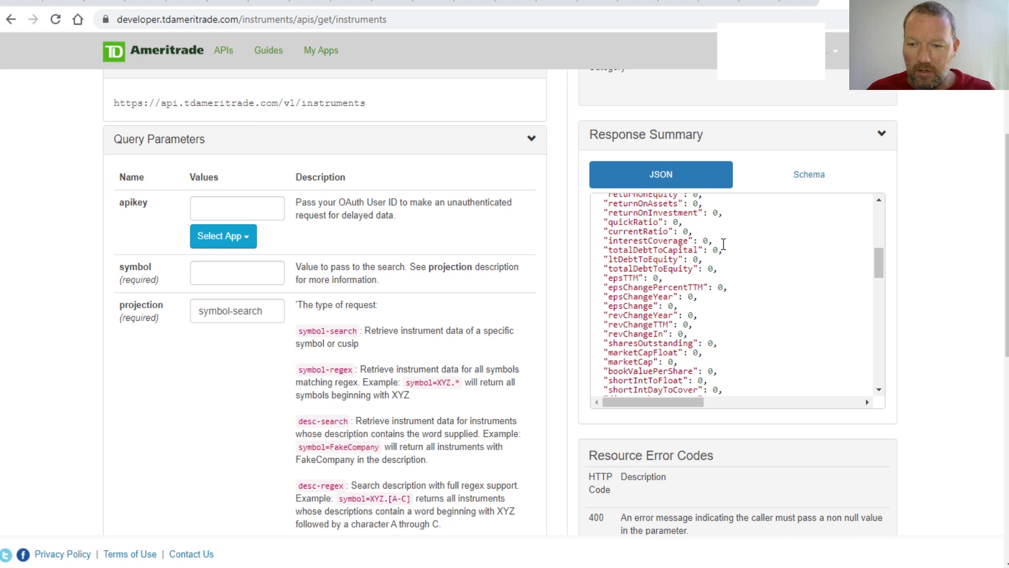
scroll(723, 244, up, 1)
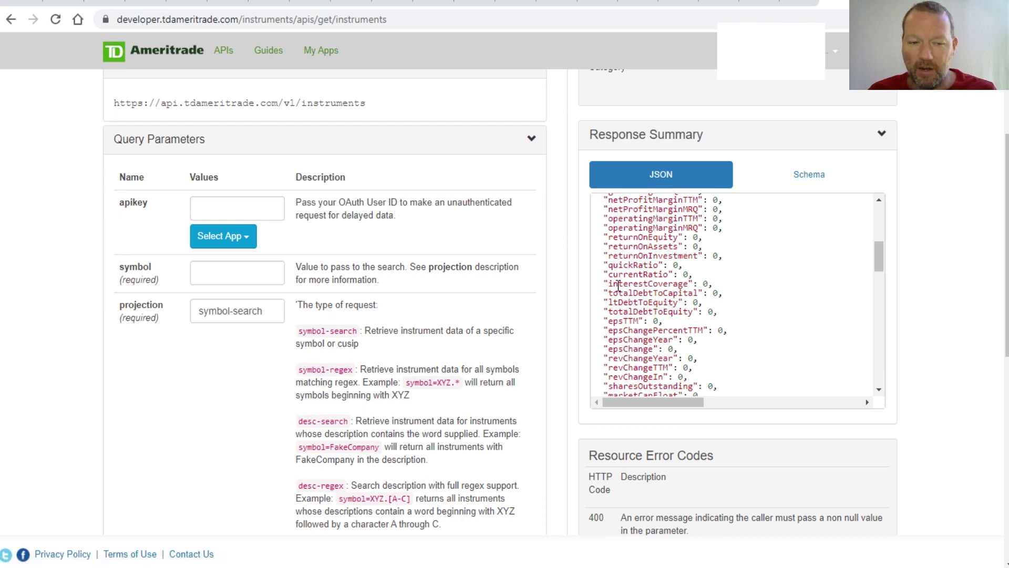
scroll(618, 286, up, 2)
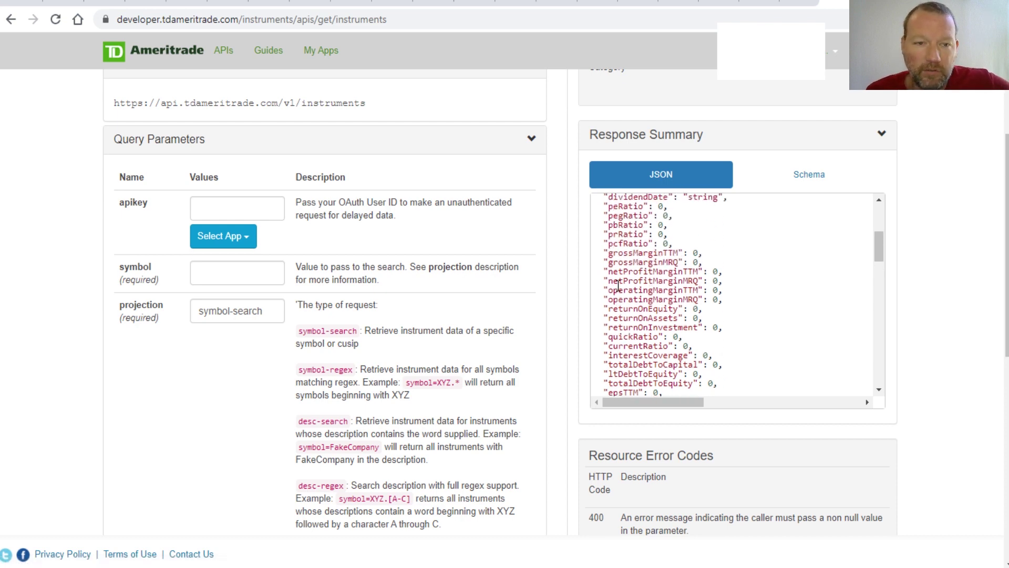